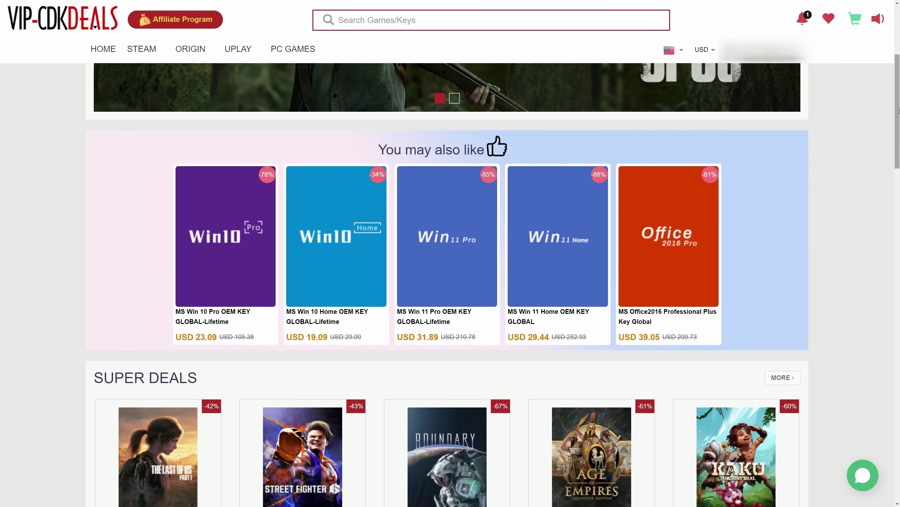
scroll(899, 111, "down", 10)
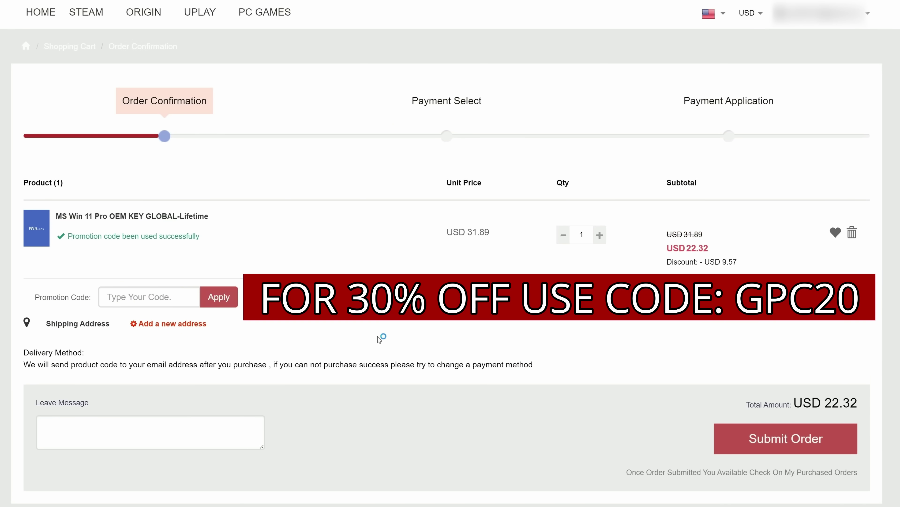
Step: Submit the discounted Windows 11 Pro key order and pay USD 22.32 via PayPal
left_click(792, 441)
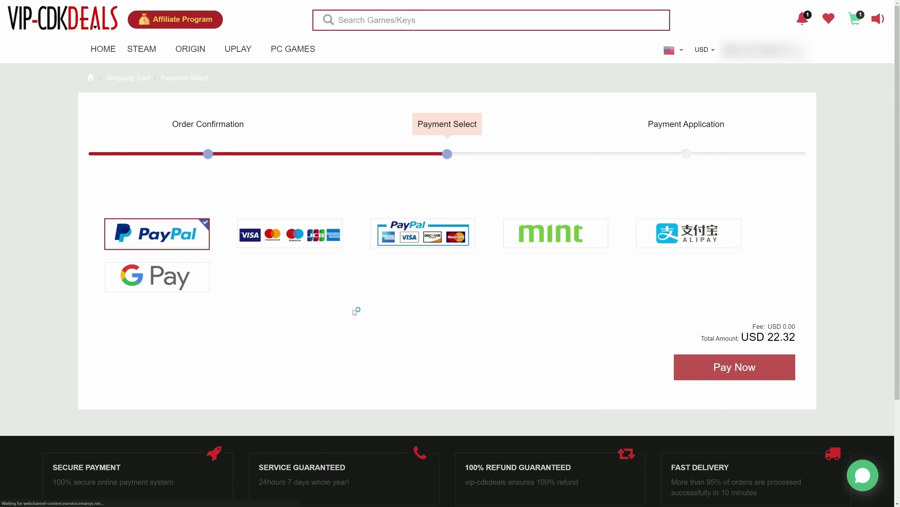
left_click(735, 367)
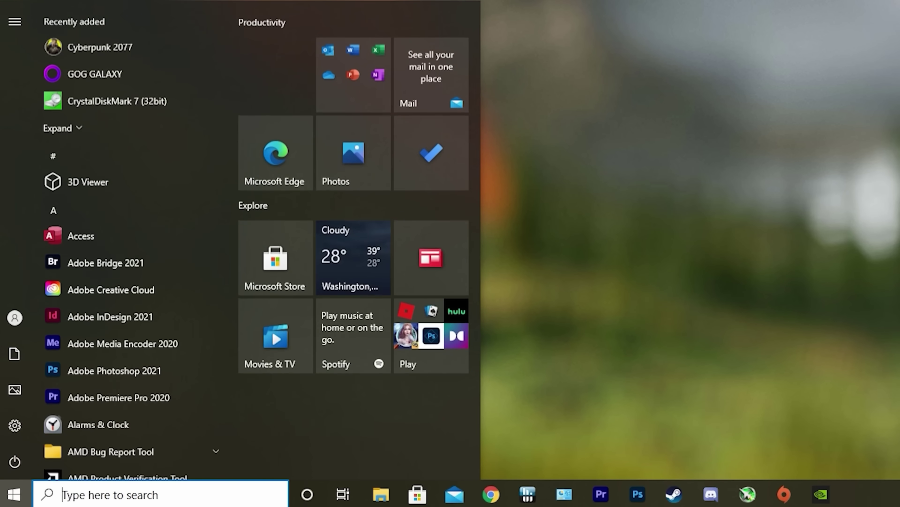
Step: Open Windows Activation settings with an 'activate' search and choose Change product key
type("activ")
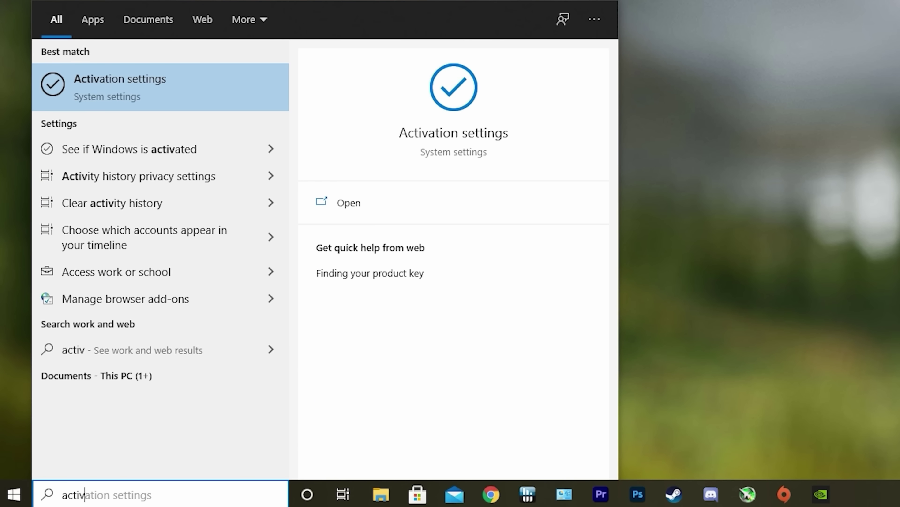
type("ate")
key("Return")
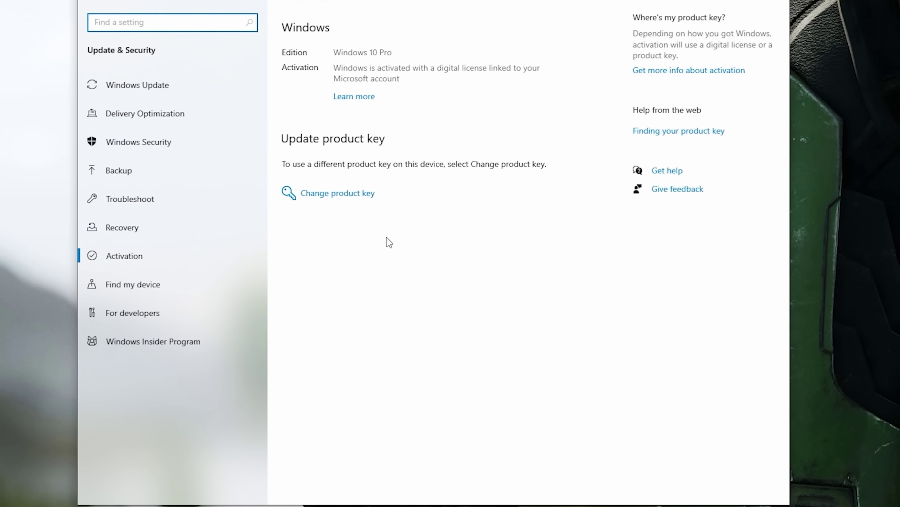
left_click(372, 194)
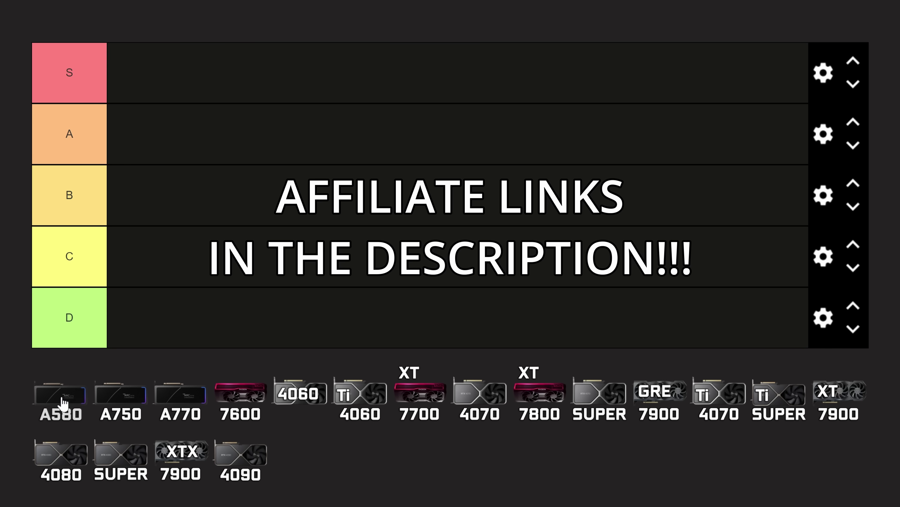
left_click_drag(64, 403, 346, 195)
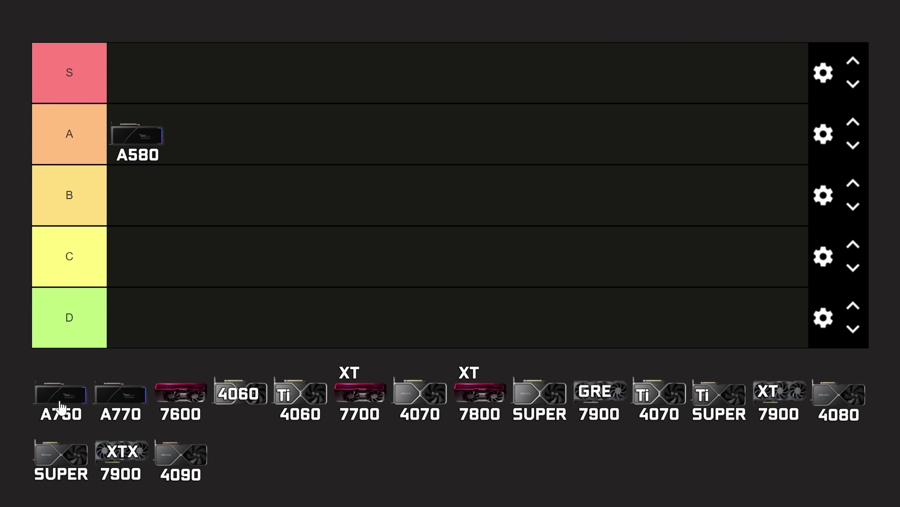
Step: Drag the A750 card from the unranked pool toward the B tier
left_click_drag(60, 407, 219, 198)
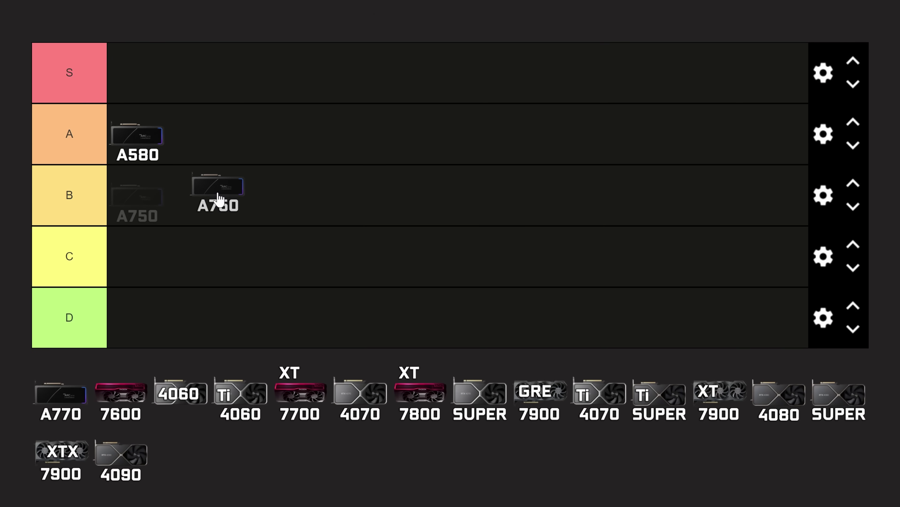
Step: Drop the A750 card into the B tier row
left_click_drag(217, 195, 218, 197)
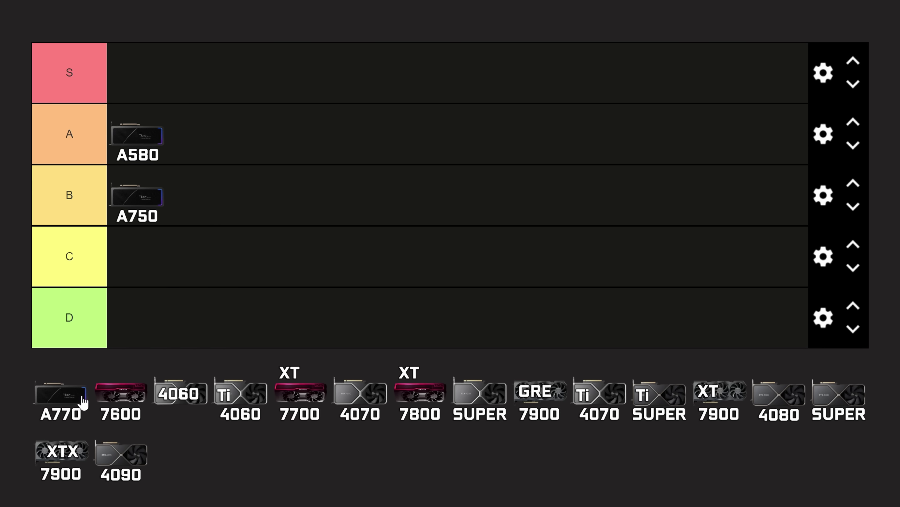
Step: Move the A770 card from the pool into the C tier and settle it there
left_click_drag(84, 403, 254, 262)
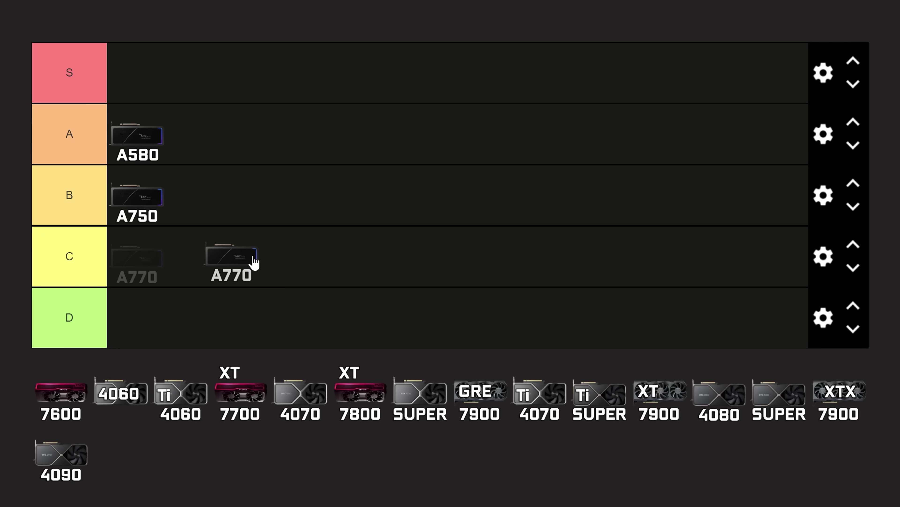
left_click_drag(253, 256, 253, 256)
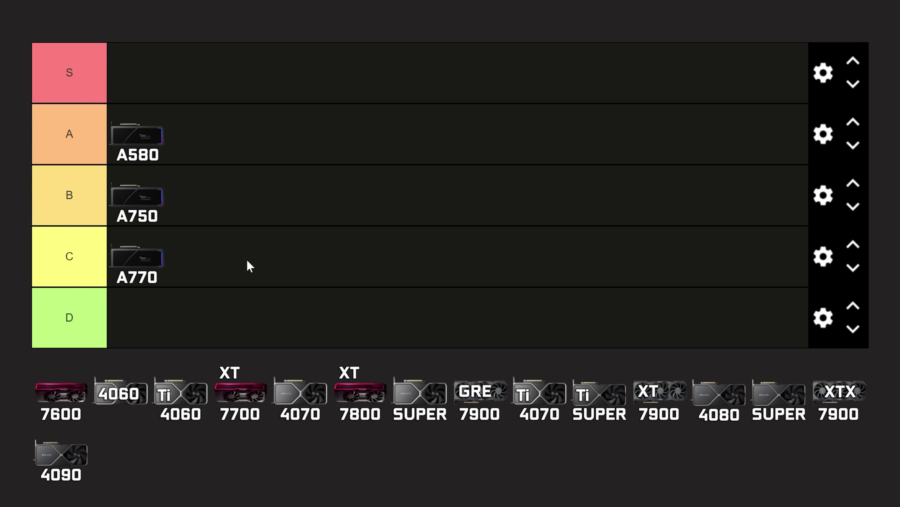
Step: Place the 7600 card ahead of the A750 in tier B and pick up the 4060
left_click_drag(58, 400, 264, 203)
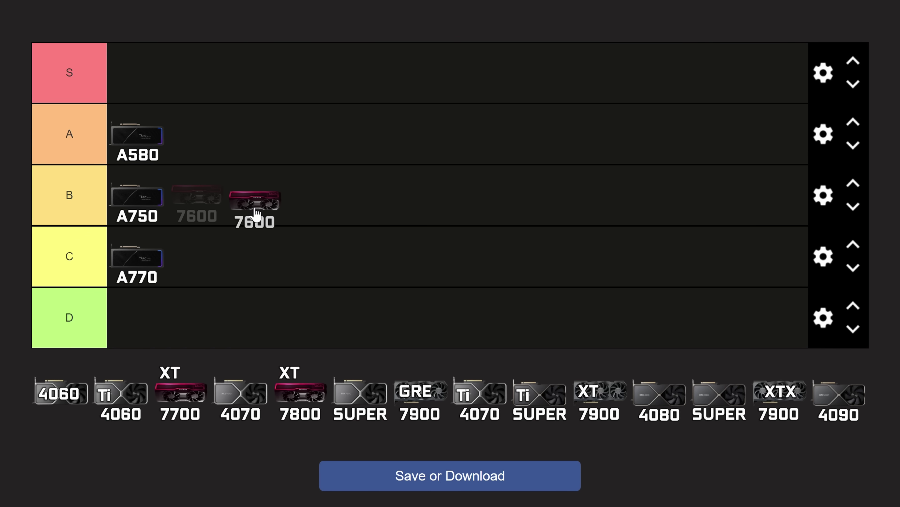
left_click_drag(256, 214, 139, 203)
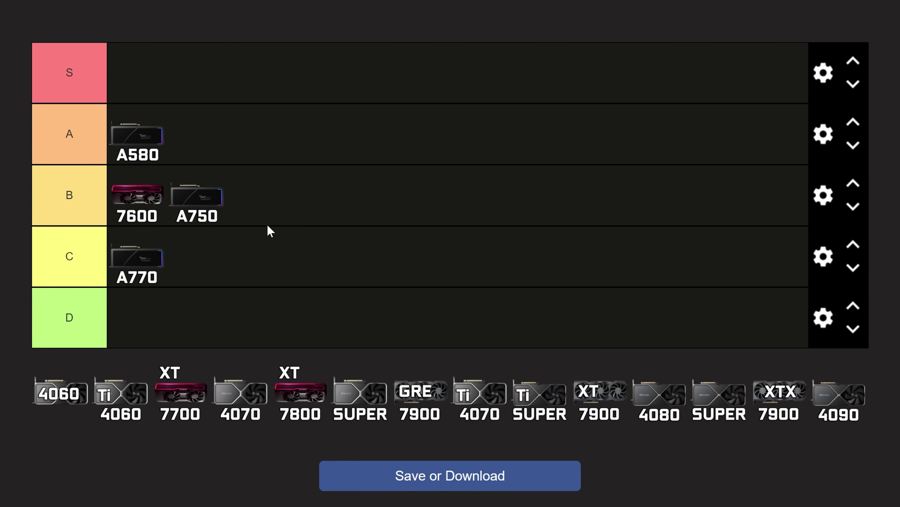
left_click_drag(66, 400, 306, 229)
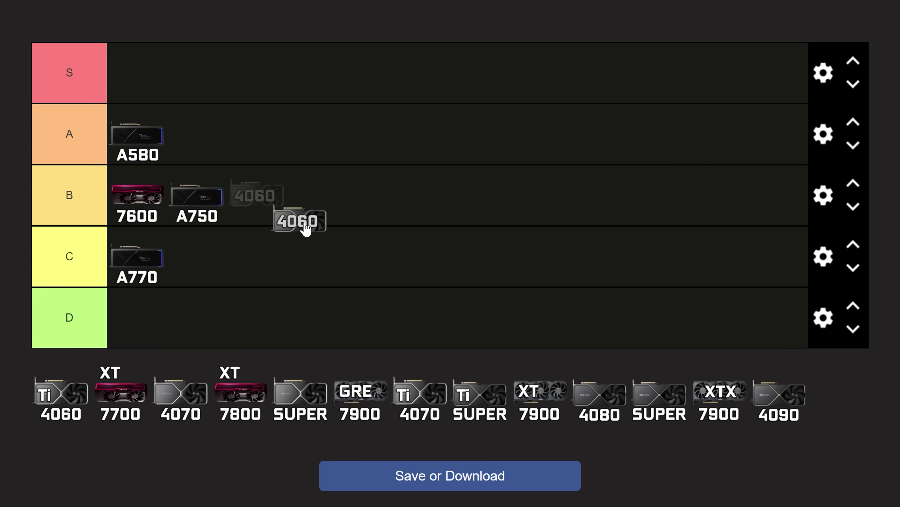
Step: Drop the 4060 card into tier C, ahead of the A770
left_click_drag(306, 229, 306, 229)
left_click_drag(306, 229, 305, 229)
left_click_drag(305, 228, 305, 229)
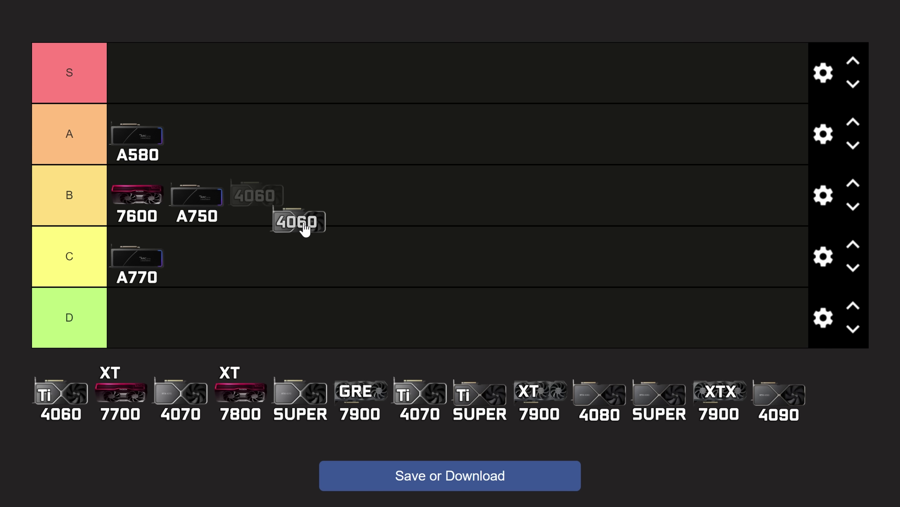
left_click_drag(305, 229, 223, 266)
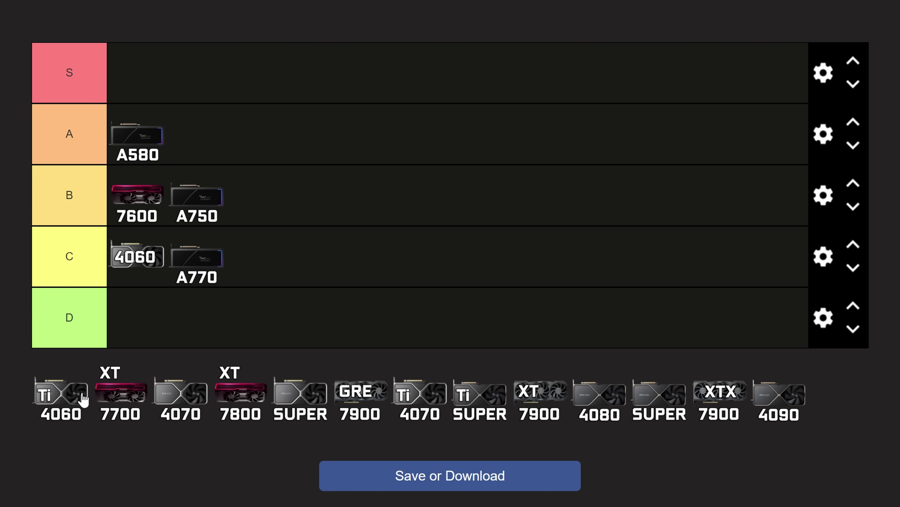
Step: Move the 4060 Ti card from the unranked pool into the D tier
left_click_drag(84, 399, 317, 220)
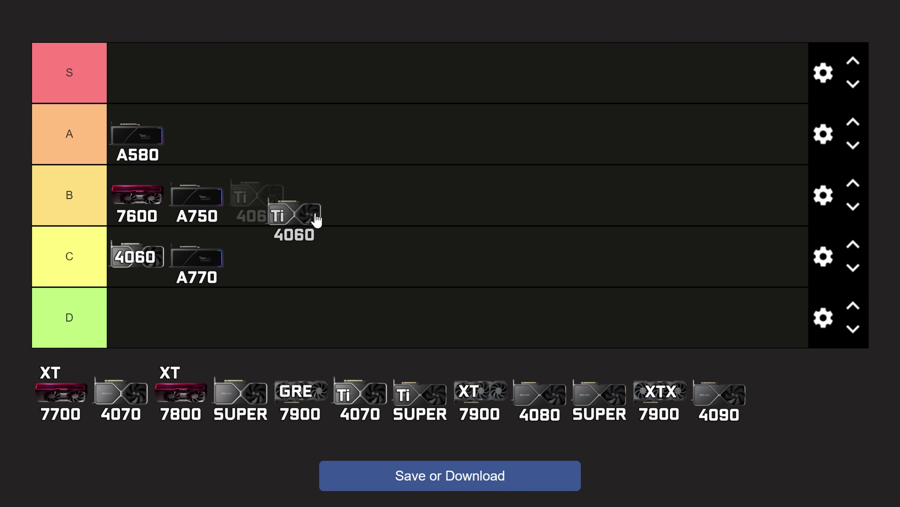
left_click_drag(317, 220, 250, 315)
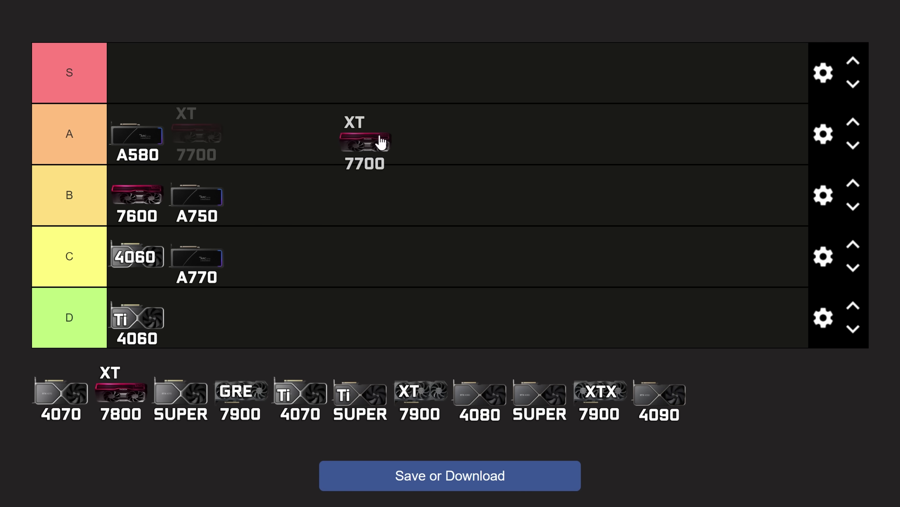
Step: Move the 7700 XT card up into the S tier, topping the list
left_click_drag(378, 143, 338, 75)
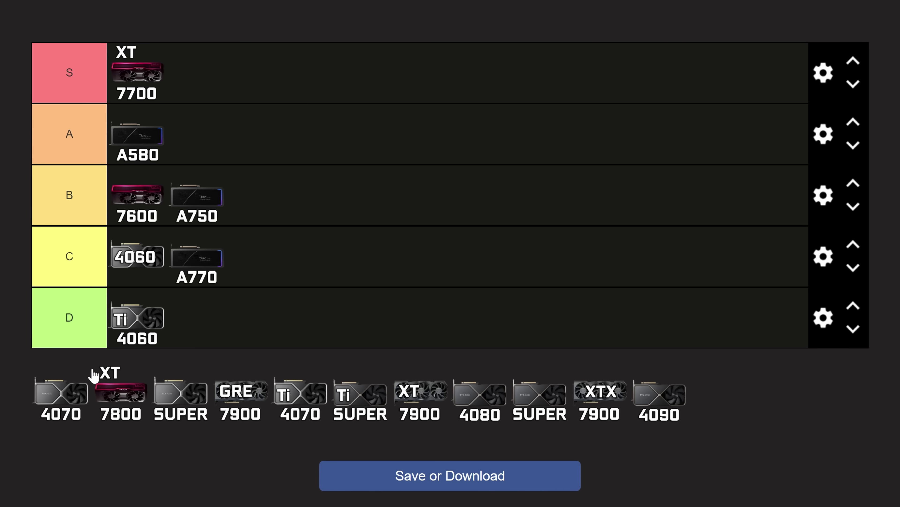
Step: Drag the 4070 card from the unranked pool into the B tier
left_click_drag(72, 397, 151, 352)
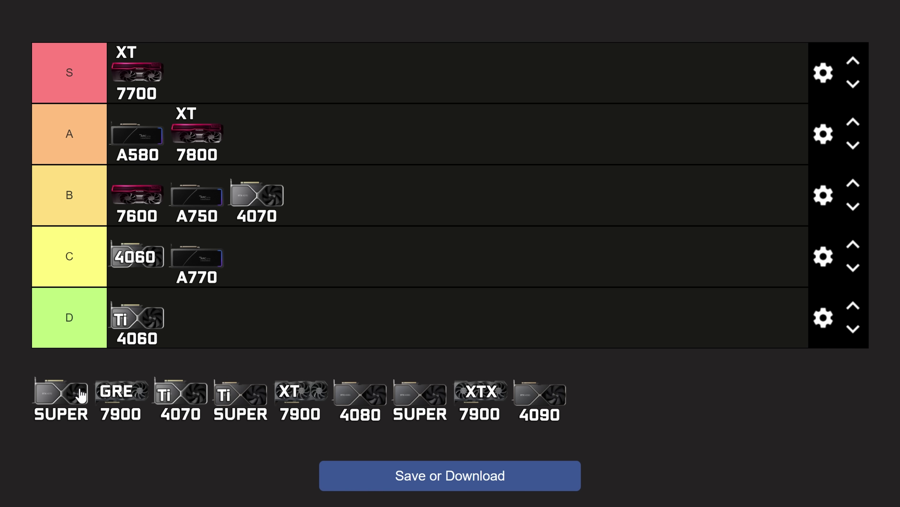
Step: Drop the 4070 SUPER into tier A, then slot it between the A580 and 7800 XT
left_click_drag(80, 395, 333, 143)
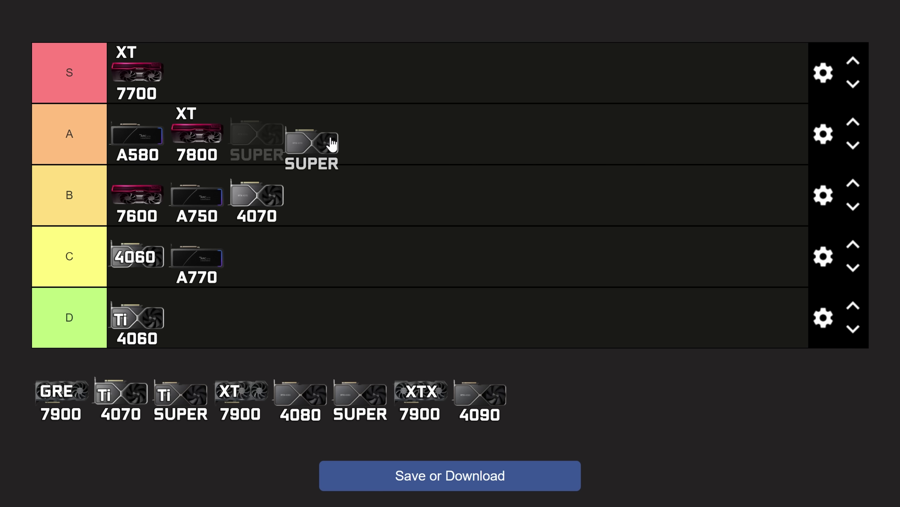
left_click_drag(332, 144, 209, 142)
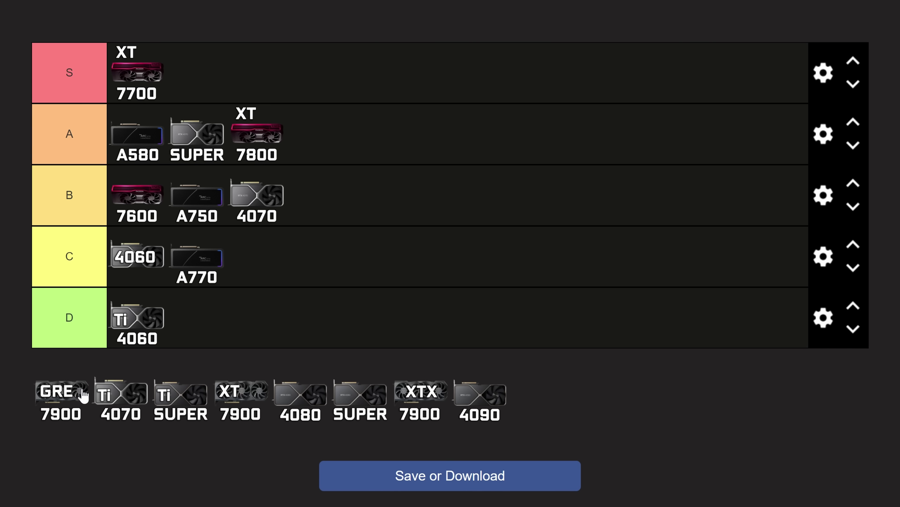
Step: Move the 7900 GRE from the pool to the end of tier A, after the 7800 XT
left_click_drag(84, 395, 378, 175)
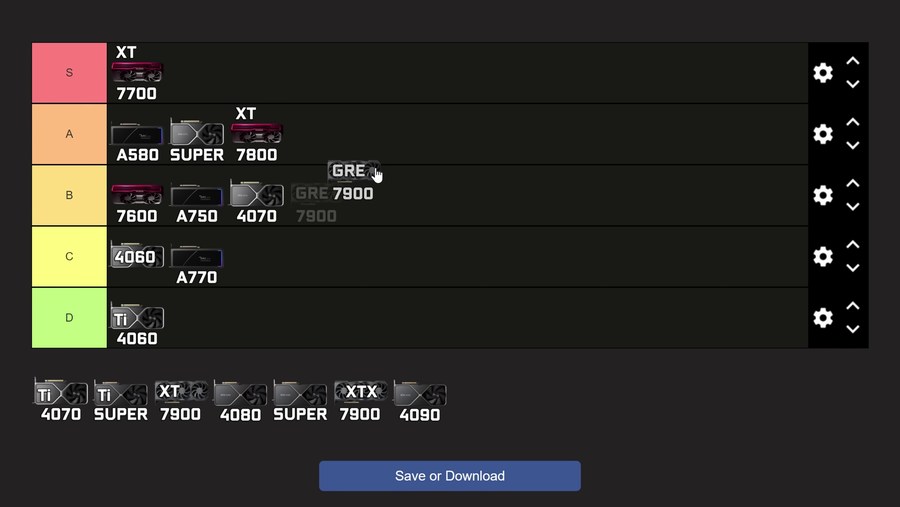
left_click_drag(378, 175, 396, 133)
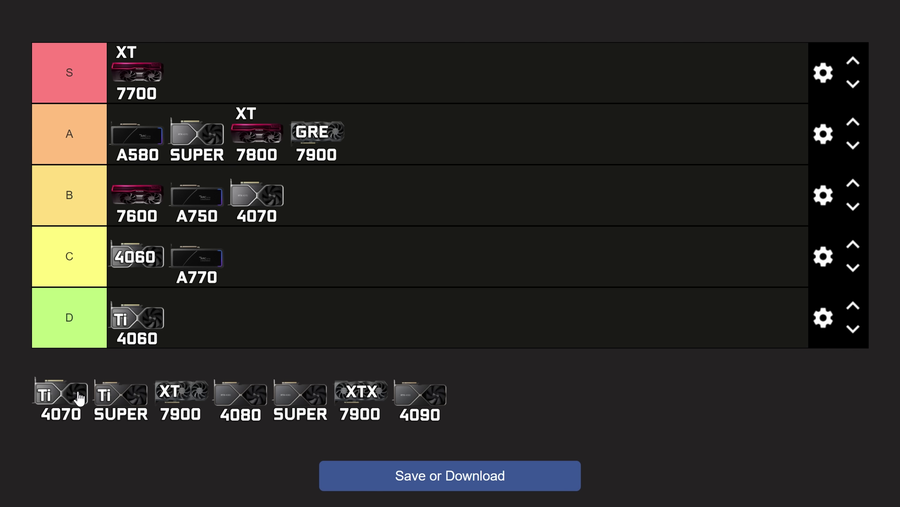
Step: Carry the 4070 Ti card out of tier C and drop it in tier D beside the 4060 Ti
left_click_drag(79, 398, 399, 257)
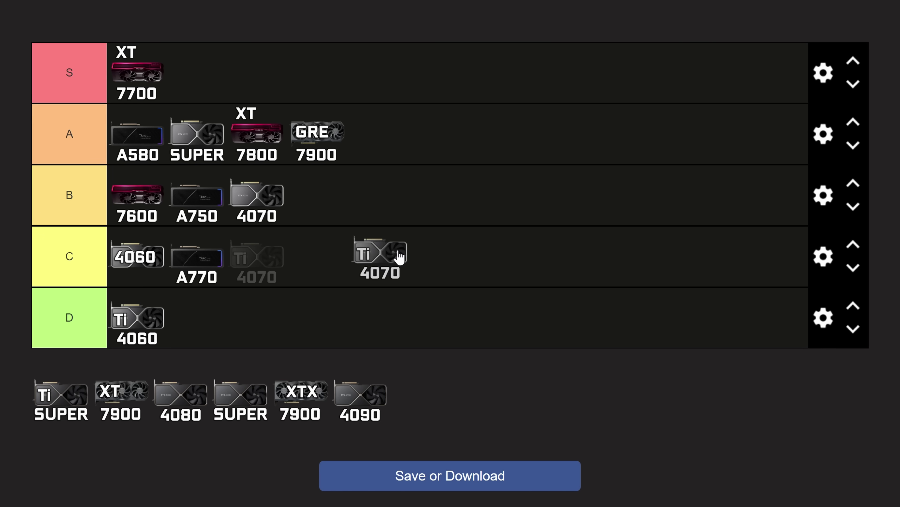
left_click_drag(400, 257, 401, 258)
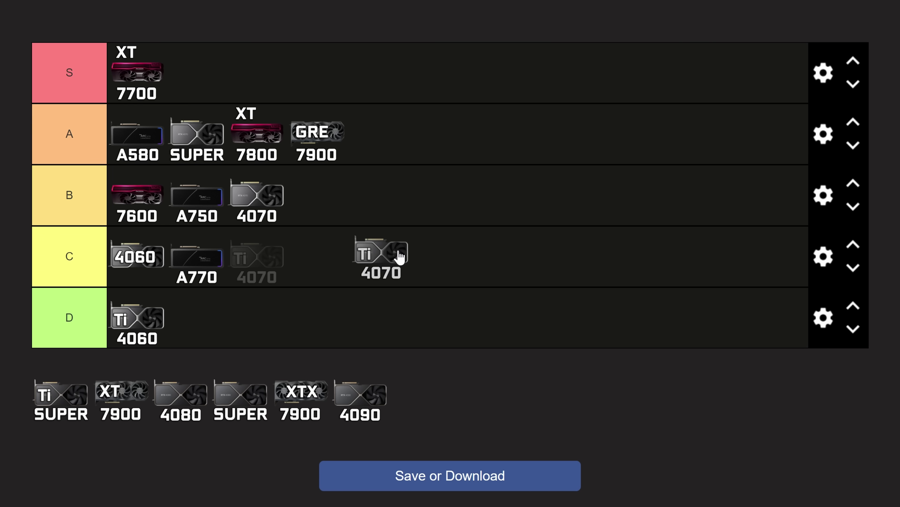
left_click_drag(401, 257, 401, 257)
left_click_drag(401, 257, 401, 258)
left_click_drag(401, 256, 267, 317)
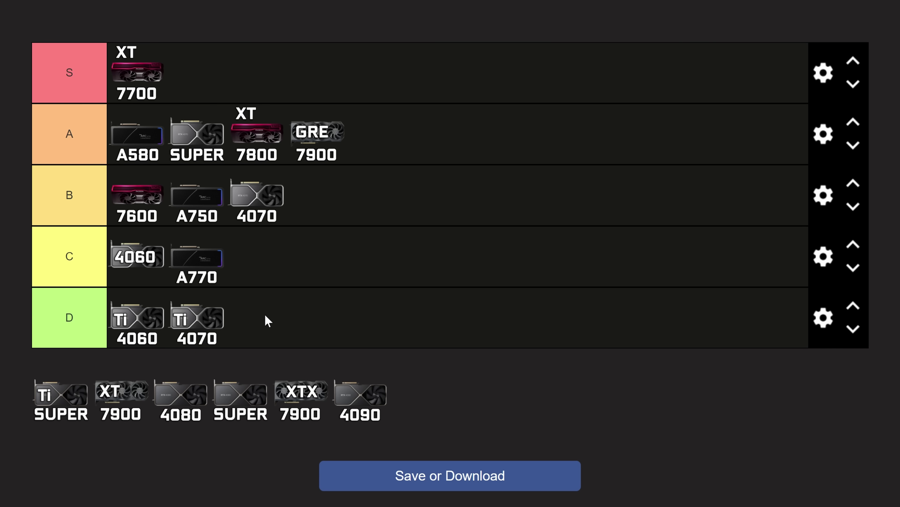
Step: Move the 4070 Ti SUPER from the unranked pool into tier B, right after the 4070
left_click_drag(75, 406, 395, 258)
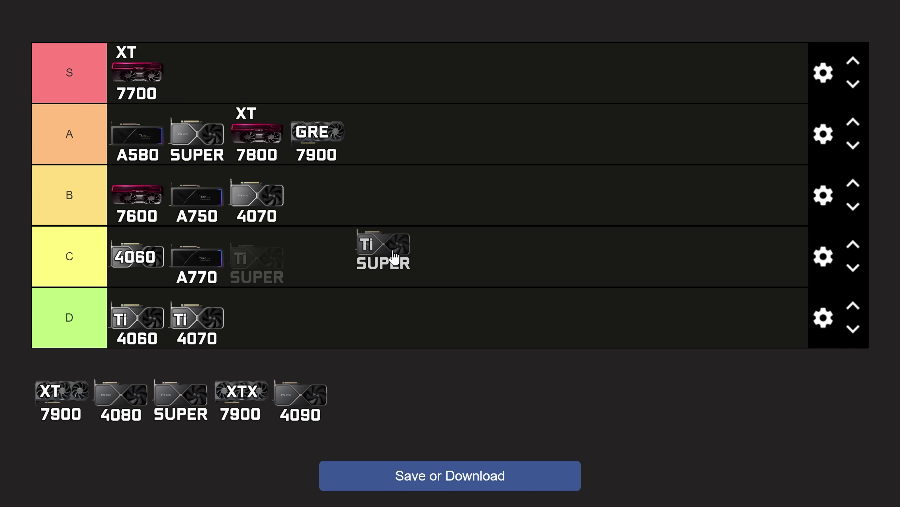
left_click_drag(394, 256, 395, 250)
left_click_drag(393, 250, 394, 249)
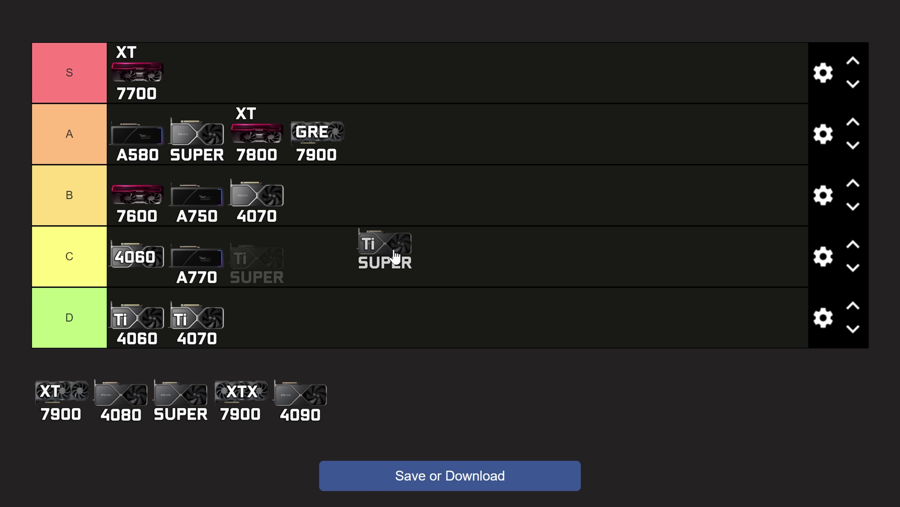
left_click_drag(395, 257, 396, 257)
left_click_drag(396, 256, 396, 208)
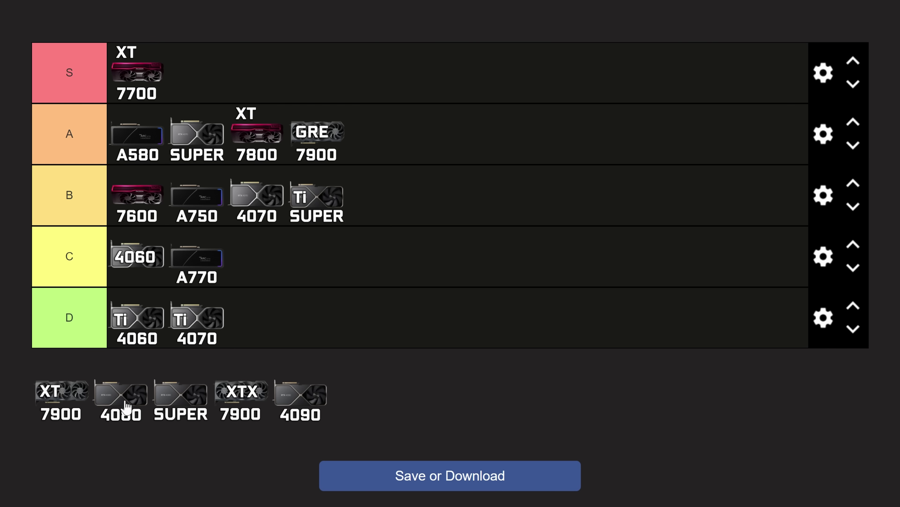
Step: Place the 7900 XT at the end of tier A, after the 7900 GRE
left_click_drag(76, 399, 453, 205)
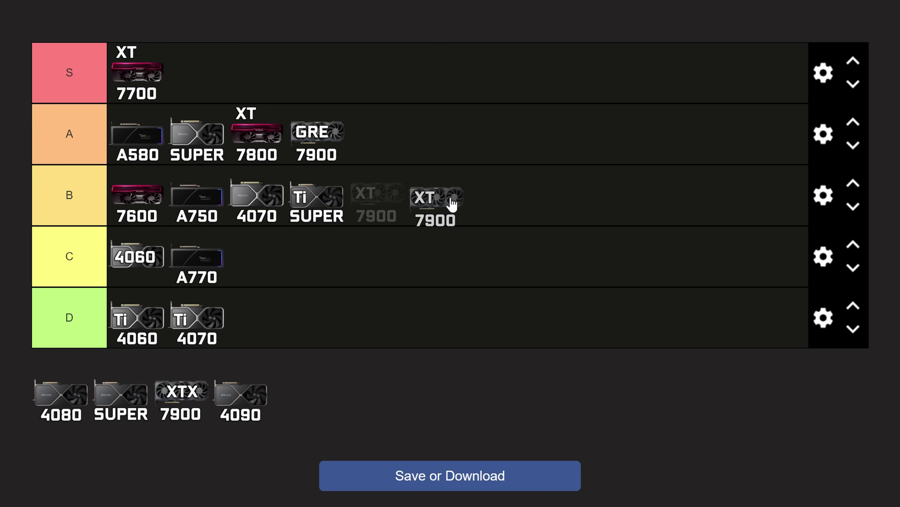
left_click_drag(452, 199, 456, 148)
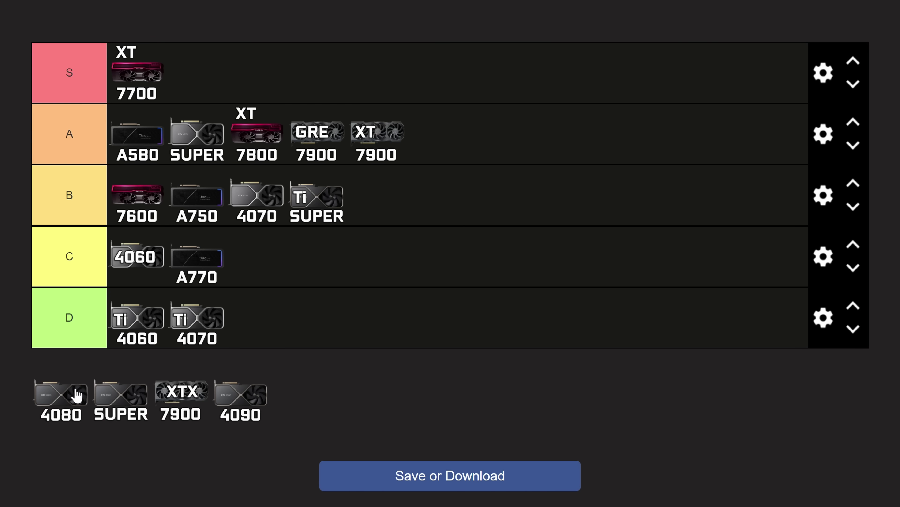
Step: Drop the 4080 at the end of tier D and move the 4080 SUPER to the end of tier B
left_click_drag(76, 394, 395, 314)
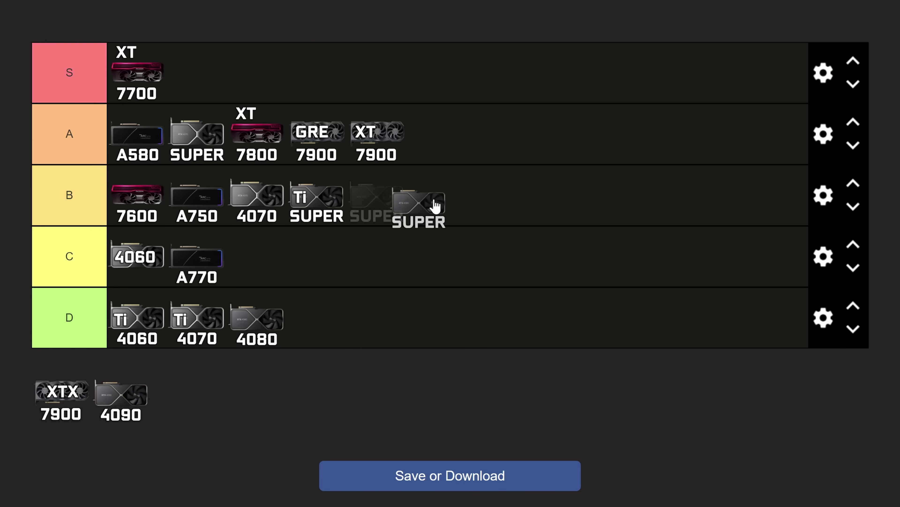
left_click_drag(431, 198, 433, 197)
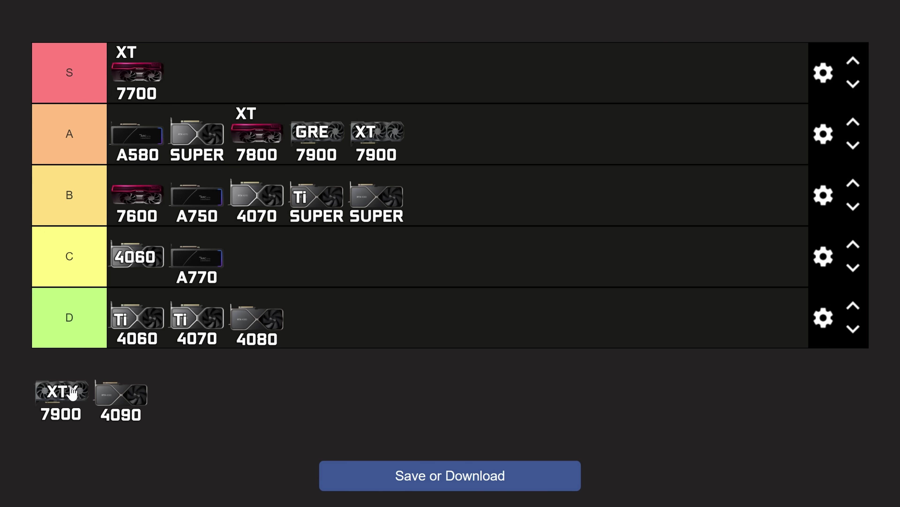
Step: Put the 7900 XTX in tier B before the 4080 SUPER, and pick up the 4090 card
left_click_drag(72, 392, 454, 181)
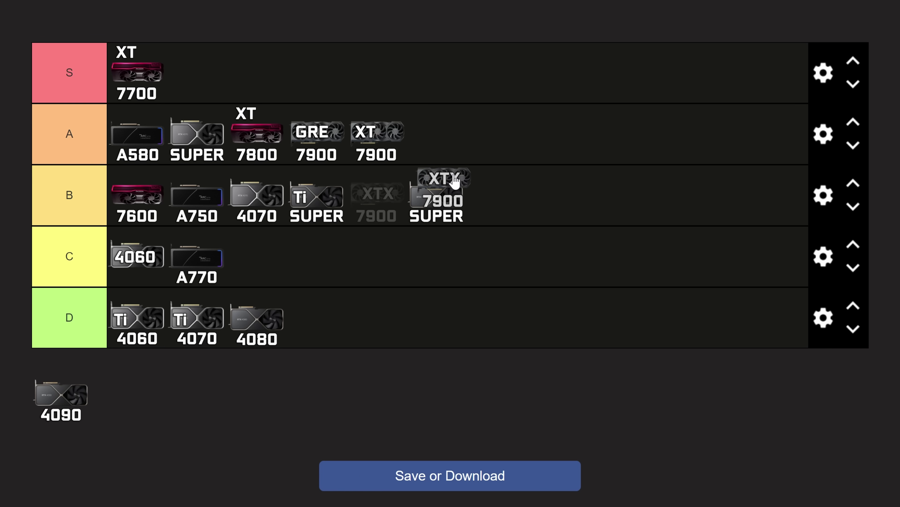
left_click_drag(454, 175, 454, 176)
left_click_drag(454, 181, 452, 183)
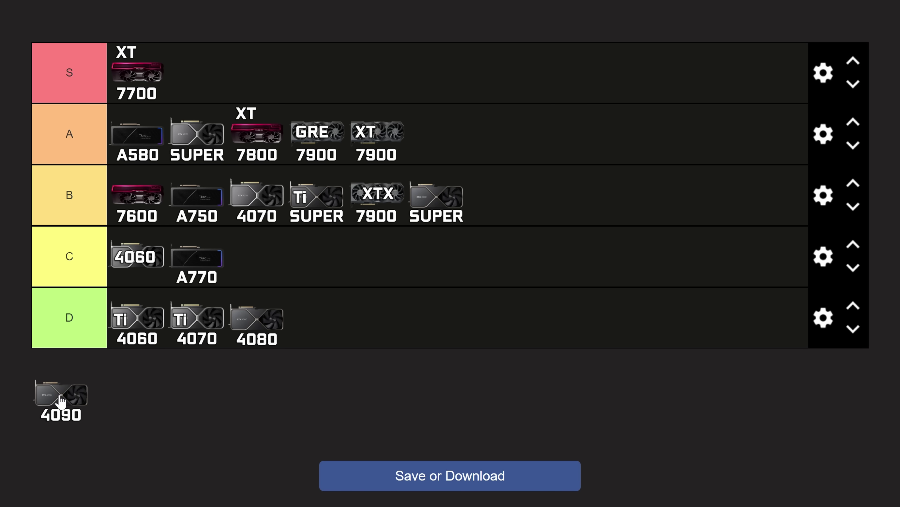
left_click_drag(60, 400, 556, 143)
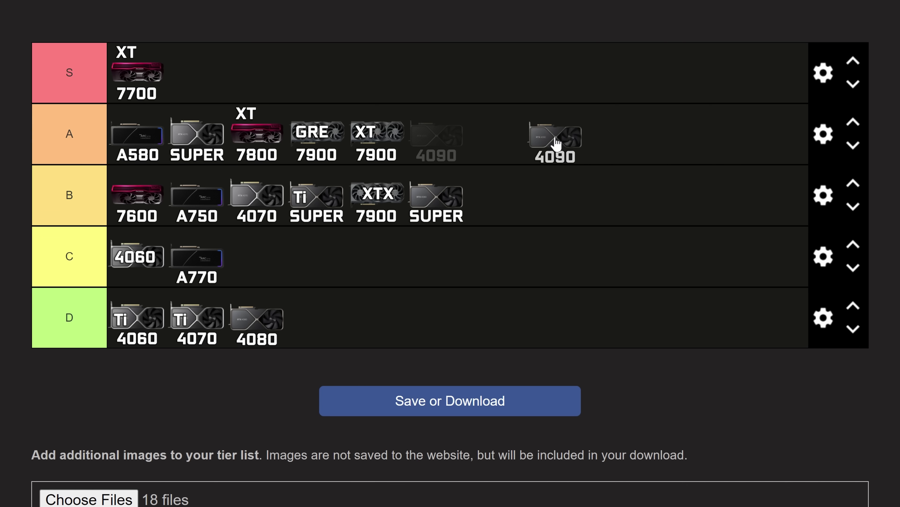
Step: Drop the 4090 at the end of tier A, after the 7900 XT
left_click_drag(557, 144, 556, 143)
left_click_drag(557, 144, 544, 139)
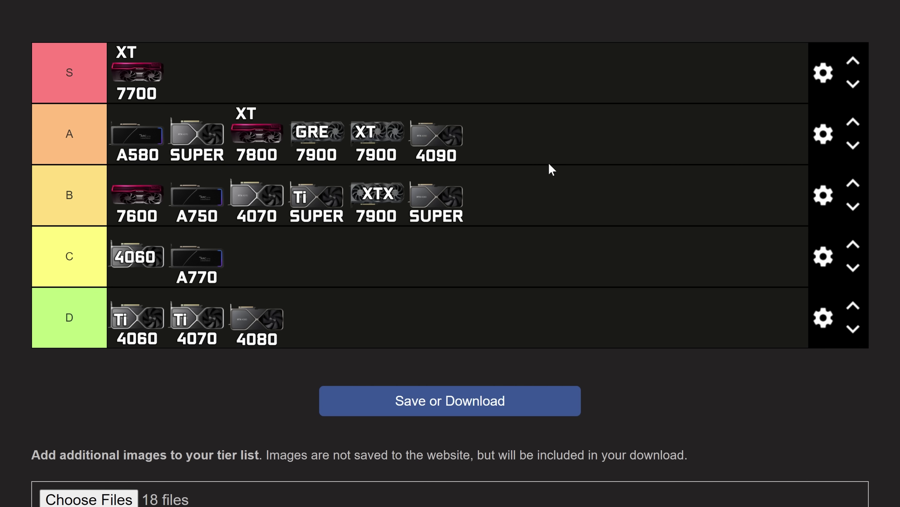